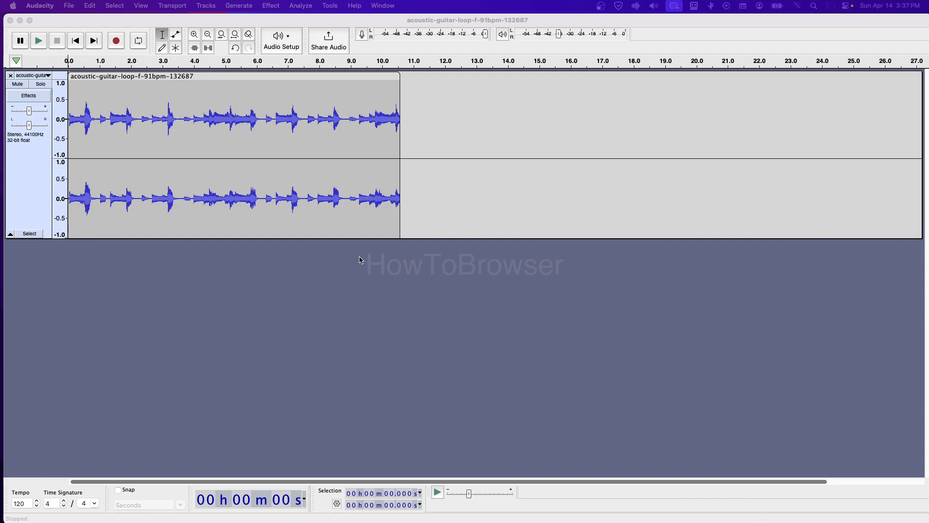
- Delete the section of the guitar clip from about 7.3 to 7.9 seconds
left_click(190, 106)
left_click_drag(203, 108, 178, 114)
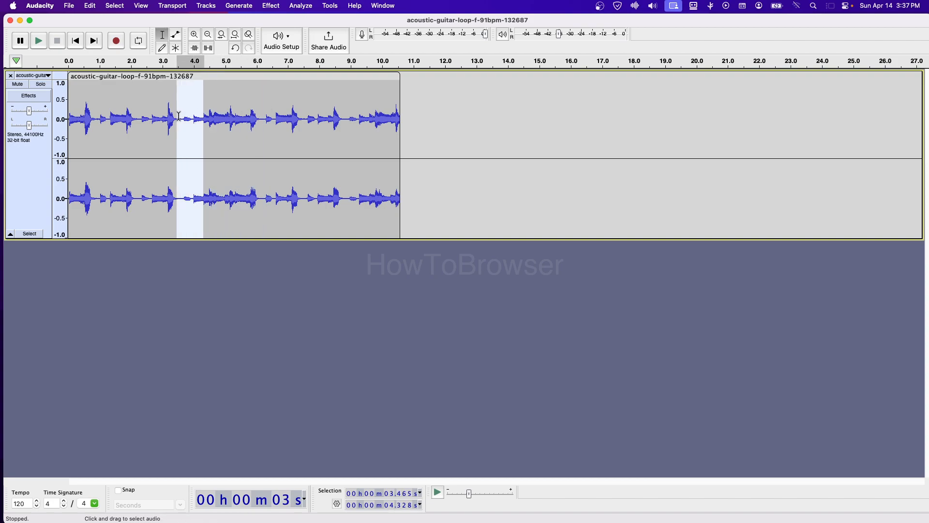
left_click(233, 141)
left_click_drag(298, 119, 319, 117)
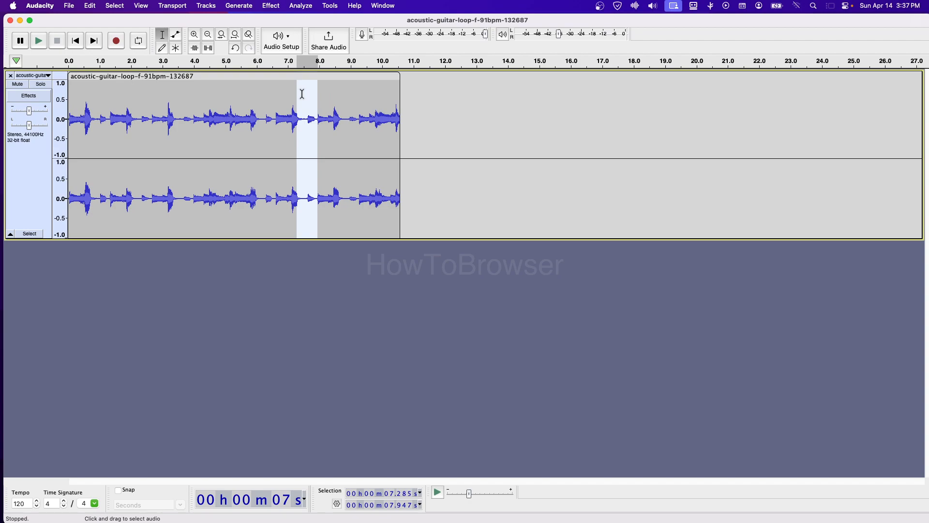
key("Delete")
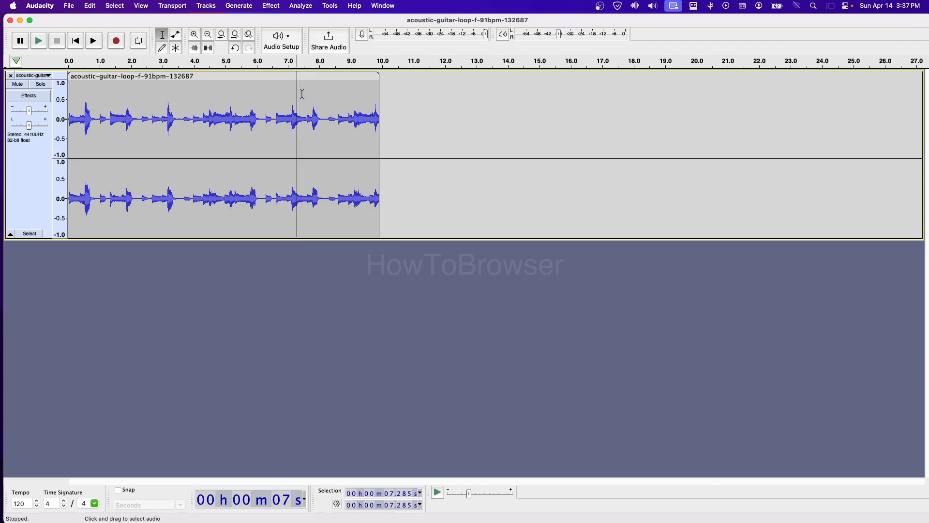
- Select the audio from about 2.8 to 3.1 seconds and zoom in on the waveform two levels
left_click_drag(155, 121, 167, 123)
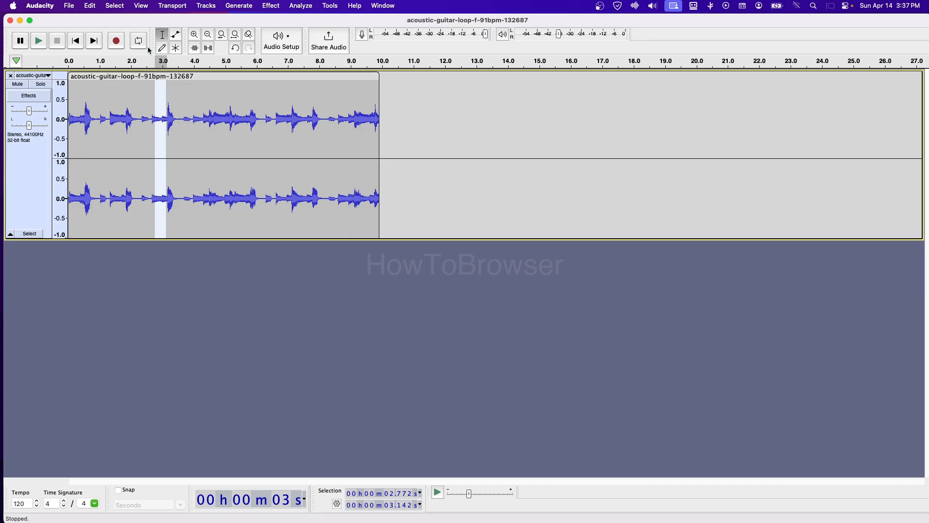
left_click(140, 6)
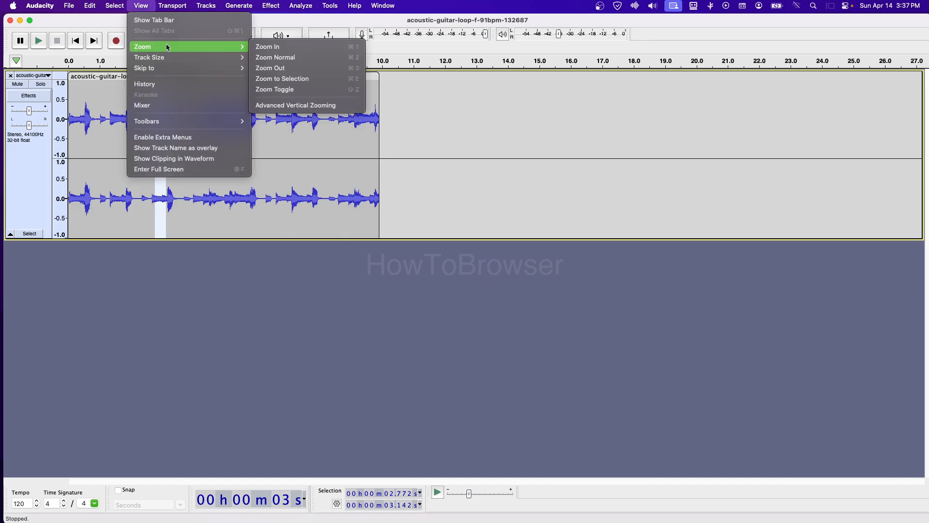
left_click(271, 46)
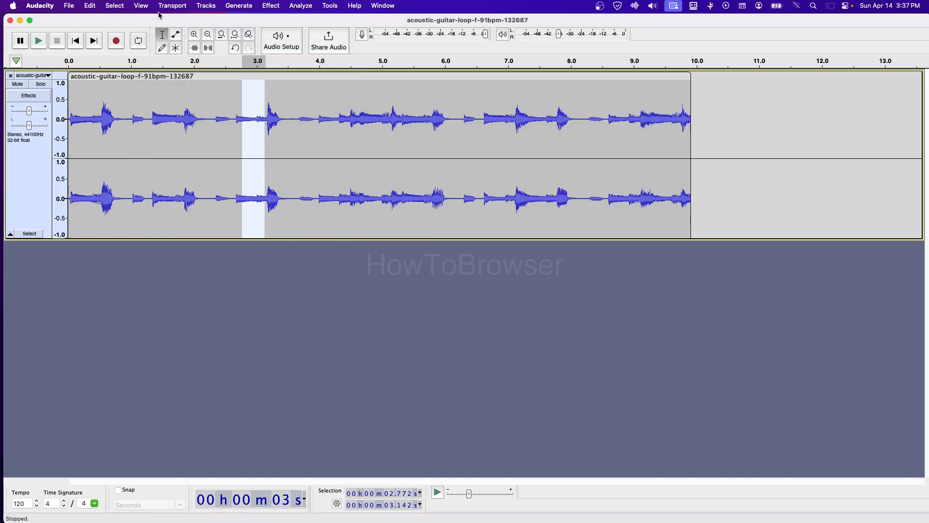
left_click(141, 6)
mouse_move(166, 46)
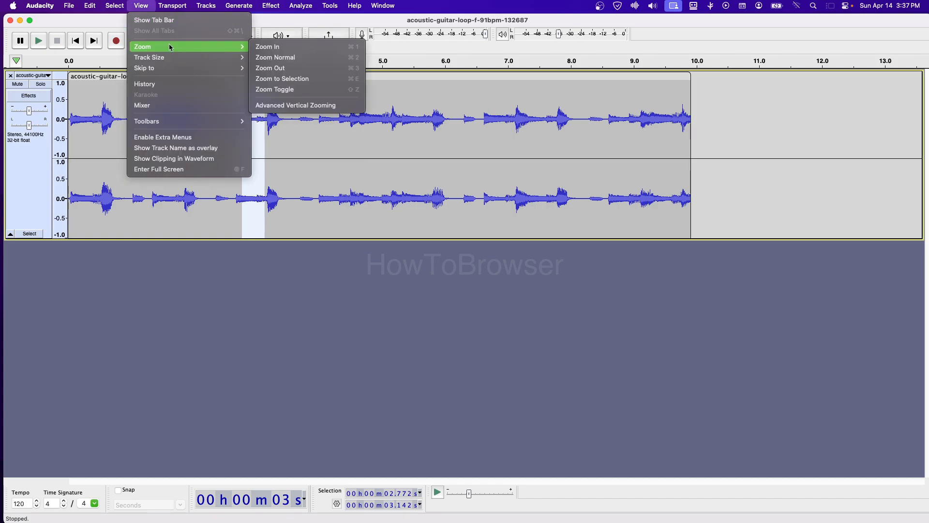
left_click(287, 51)
- Select all the audio in the project
left_click(115, 6)
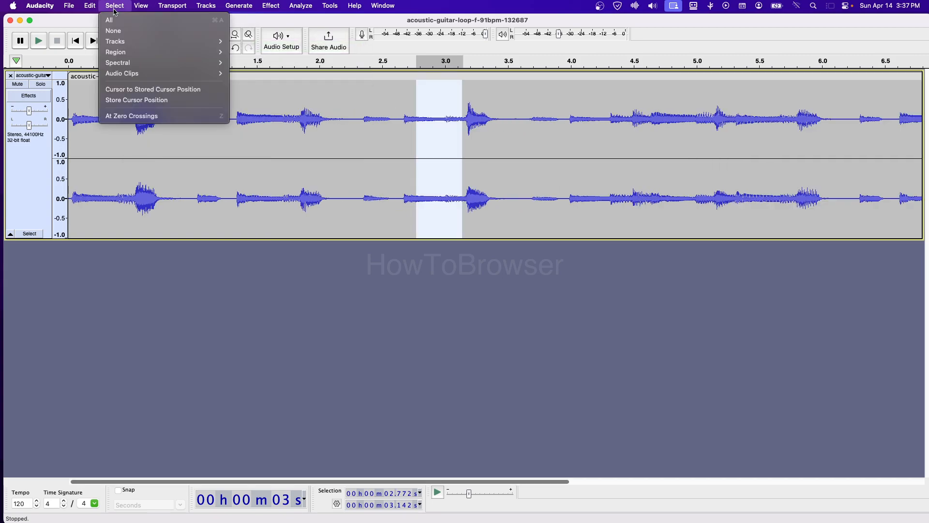
left_click(117, 22)
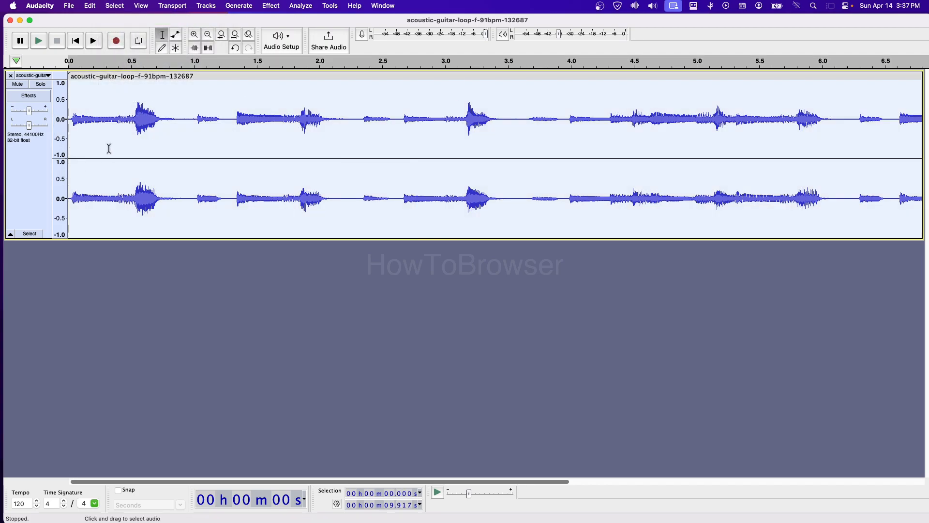
left_click(115, 6)
mouse_move(88, 7)
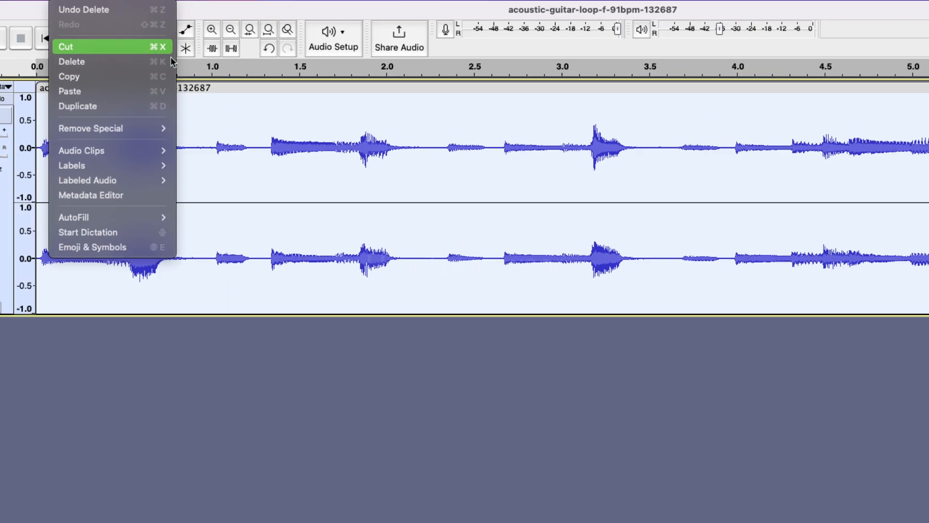
- Delete the section of the guitar clip from about 2.1 to 2.7 seconds
left_click(333, 112)
left_click_drag(327, 113, 406, 118)
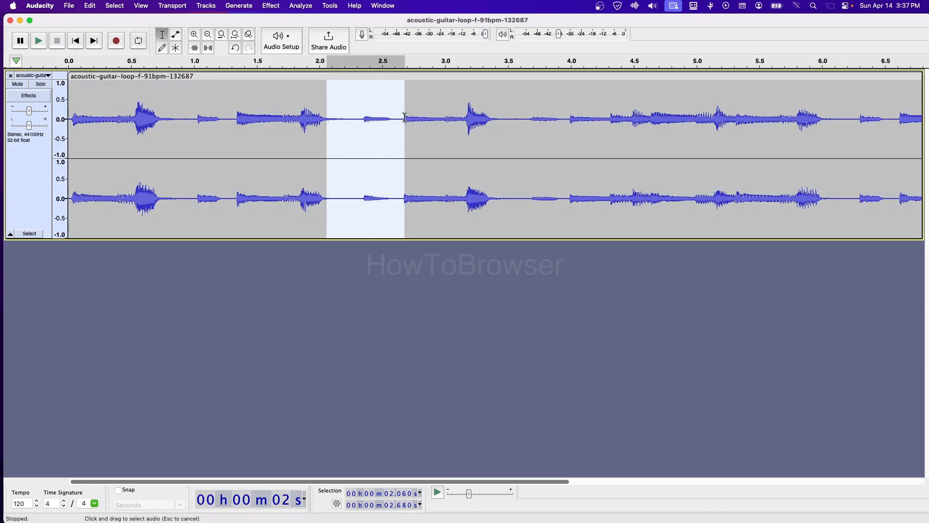
key("Delete")
- Split the guitar clip at about 2.2, 3.3 and 1.9 seconds
left_click(549, 105)
left_click(223, 104)
left_click(249, 107)
left_click(344, 109)
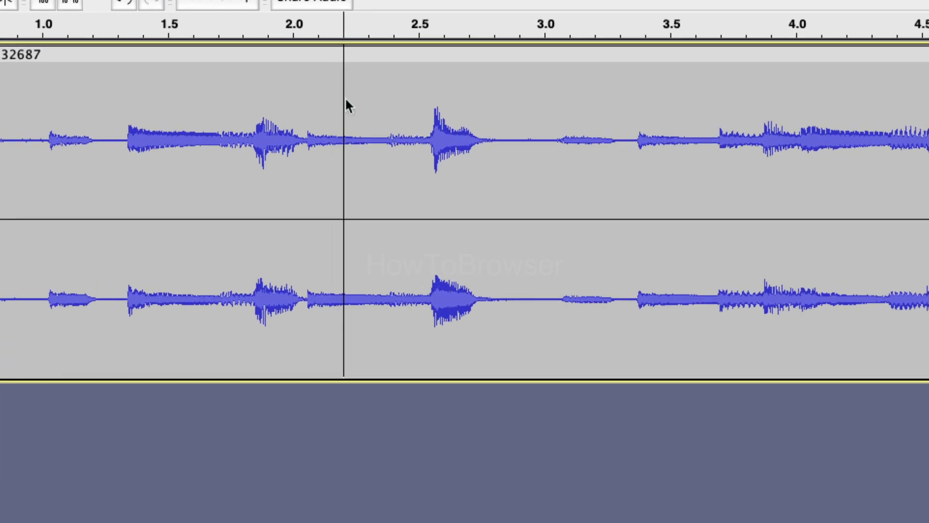
right_click(346, 98)
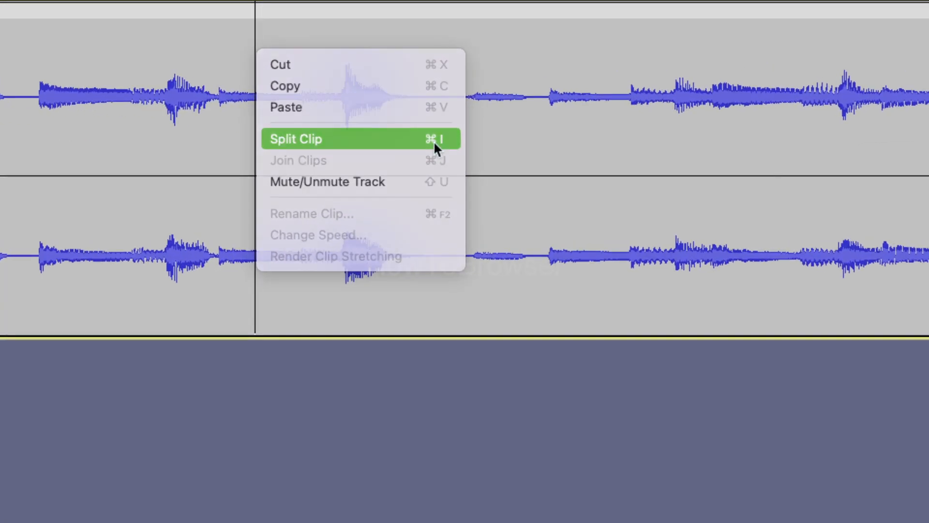
left_click(433, 140)
right_click(529, 180)
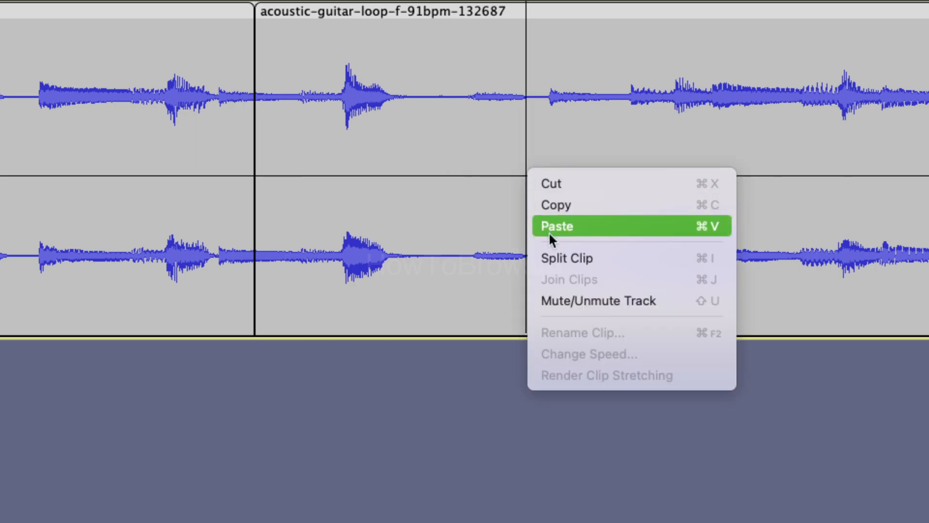
left_click(551, 255)
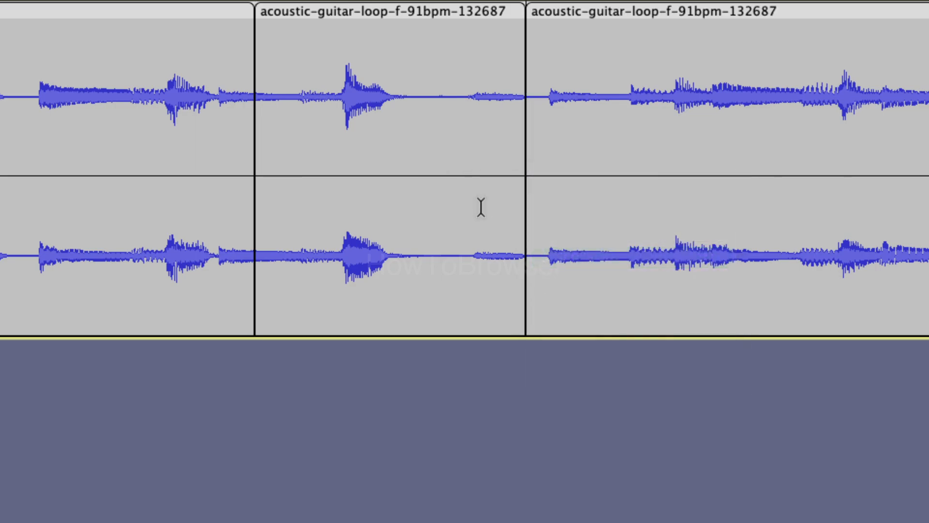
left_click(174, 161)
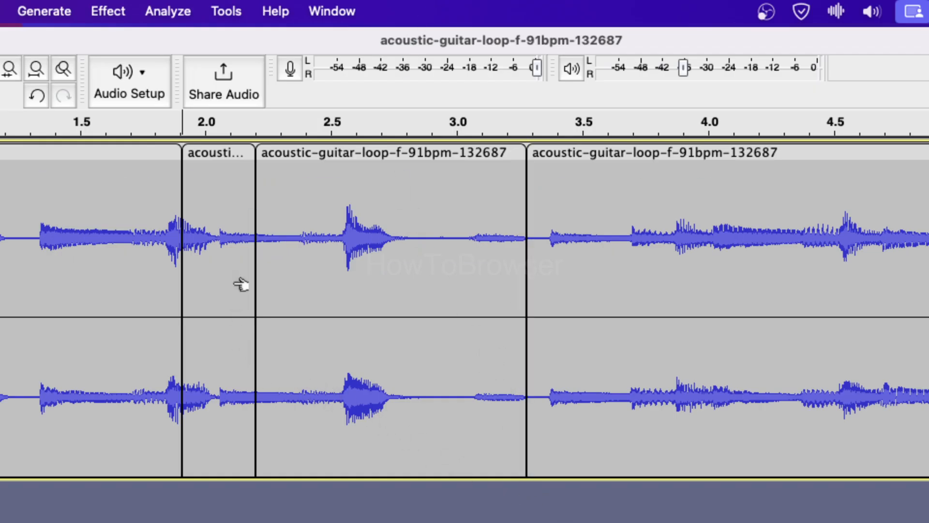
- Select all the split pieces of the track and join them into one clip
key("super+a")
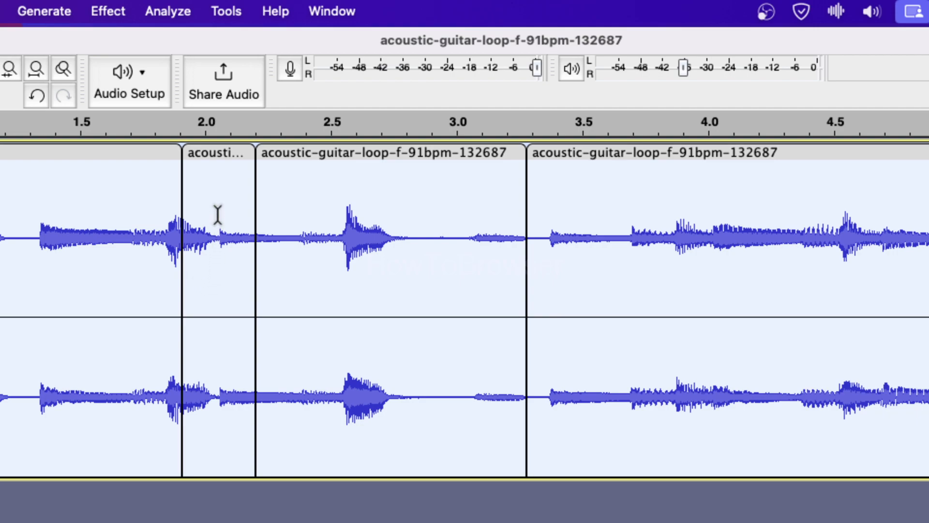
right_click(222, 198)
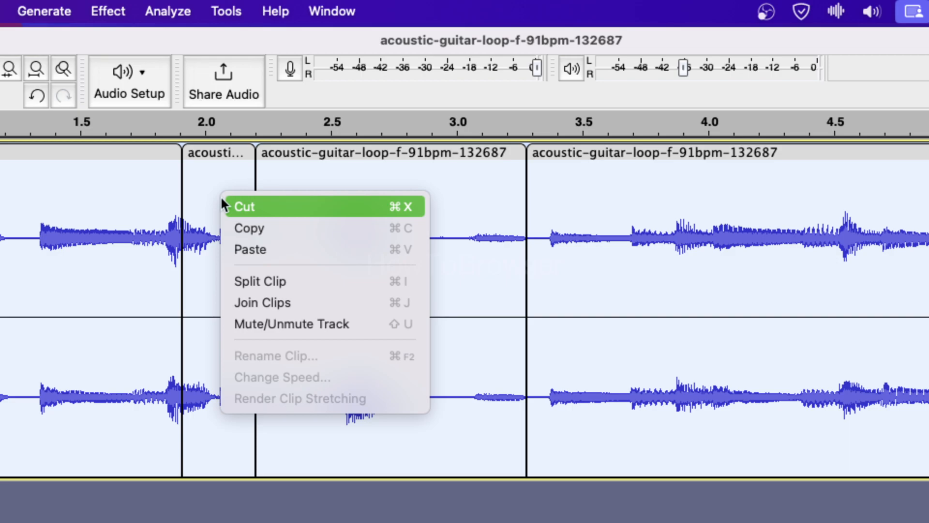
left_click(264, 309)
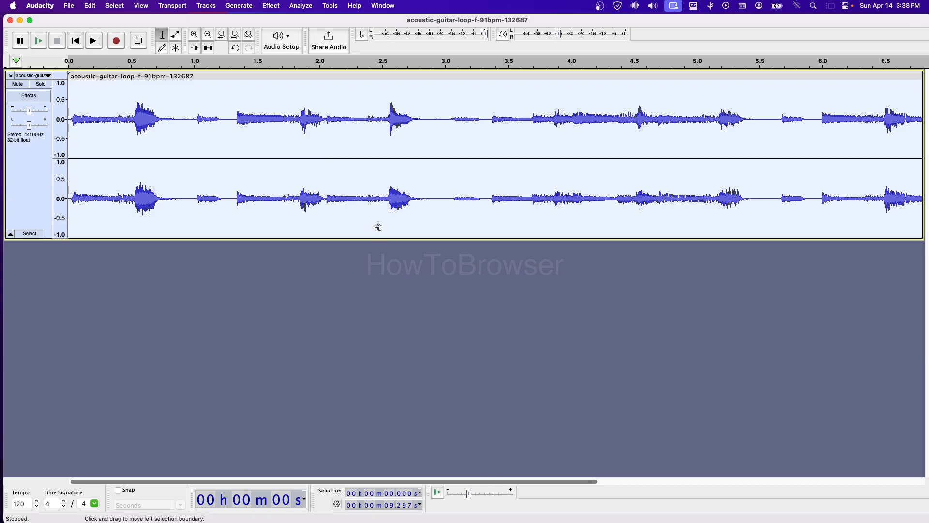
- Move the joined guitar clip along the track so it starts at about 20.5 seconds
scroll(407, 234, "down", 3)
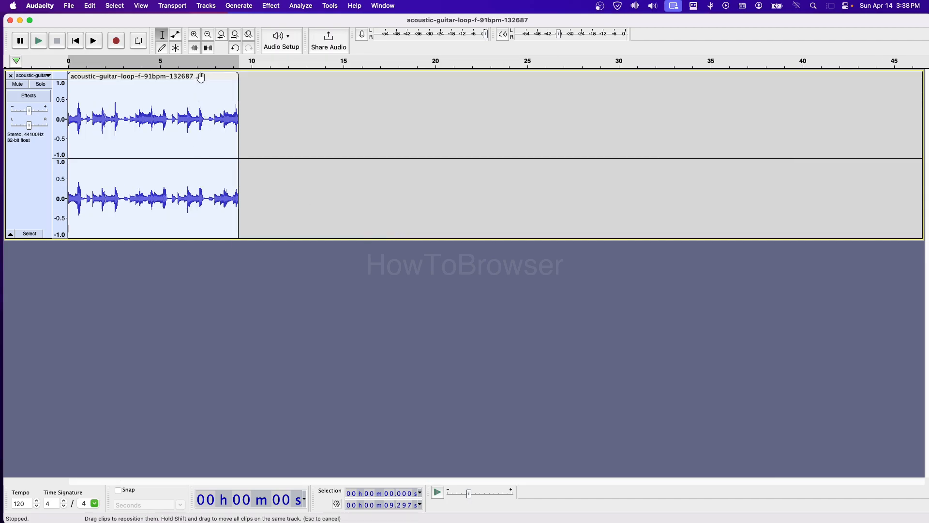
left_click_drag(202, 77, 289, 284)
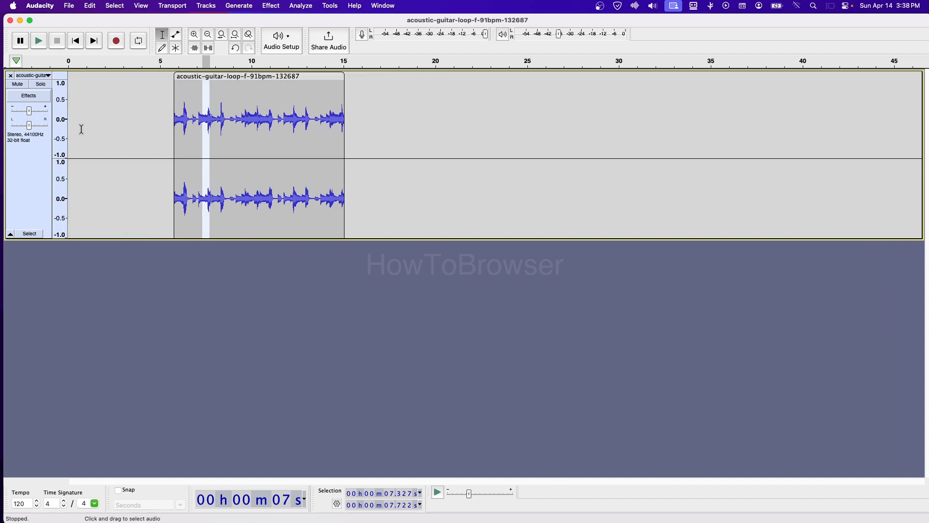
left_click_drag(183, 79, 467, 78)
- Copy the guitar clip and try to paste it in the empty space at about 11.4 seconds
right_click(467, 78)
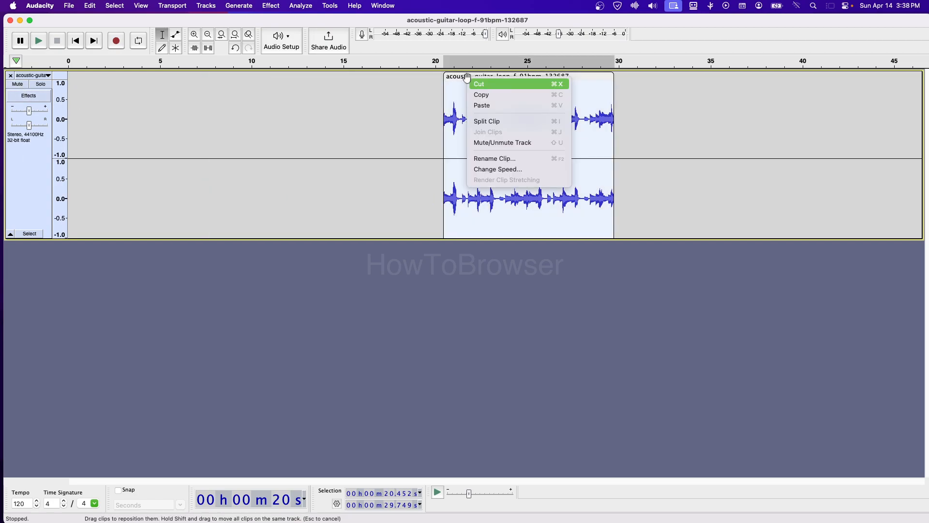
left_click(479, 94)
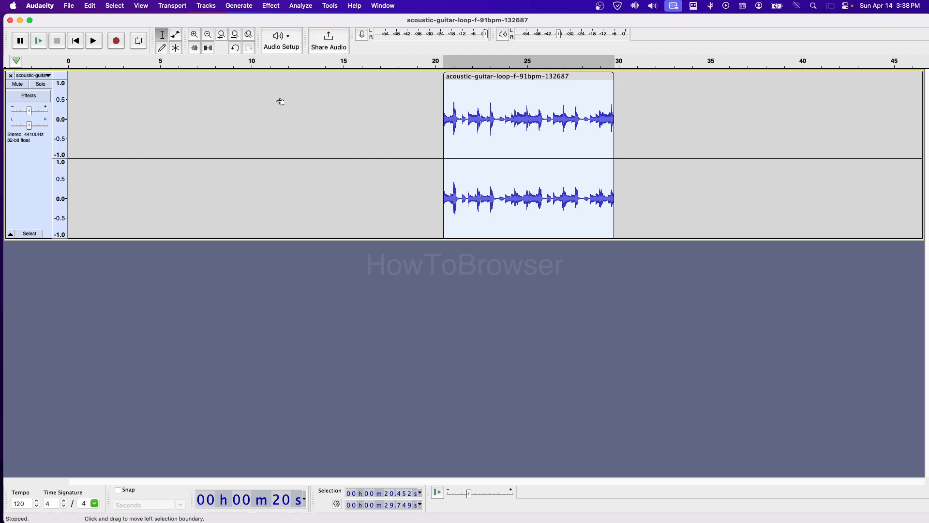
left_click(277, 101)
key("super+v")
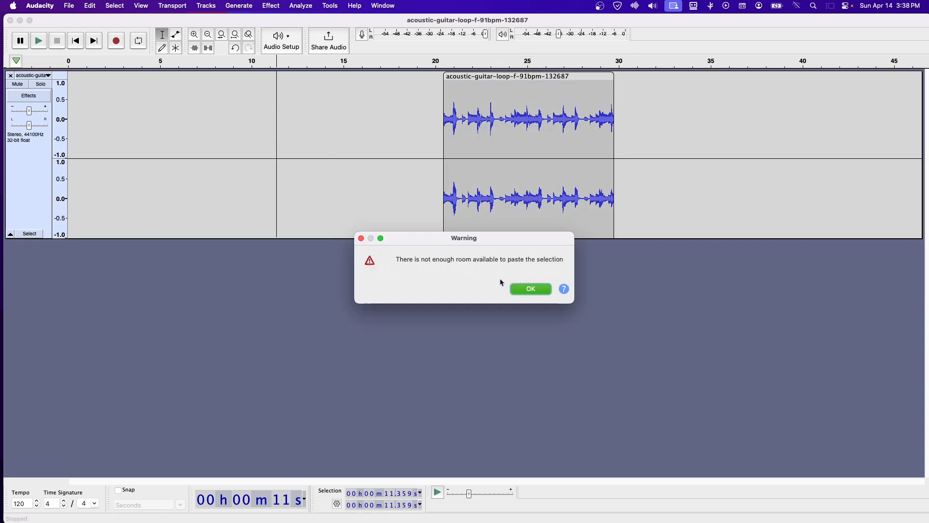
left_click(530, 290)
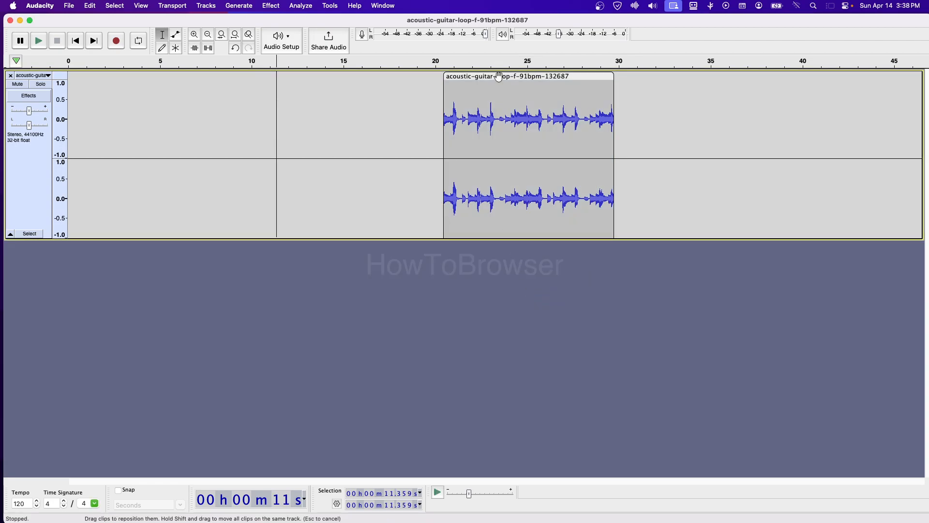
- Move the guitar clip back along the track so it starts at about 9 seconds
left_click_drag(498, 79, 291, 81)
scroll(310, 227, "down", 3)
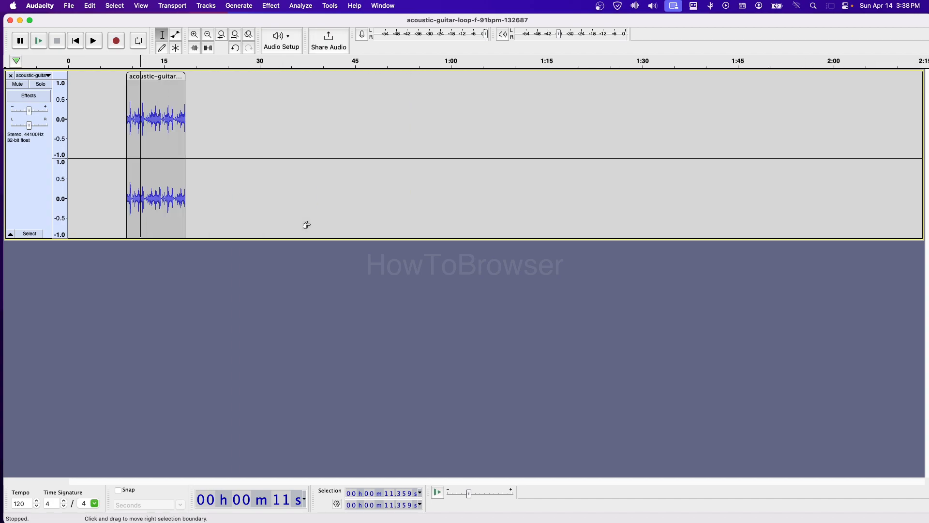
- Create a new project and record a short audio clip about 1.4 seconds long
left_click(94, 7)
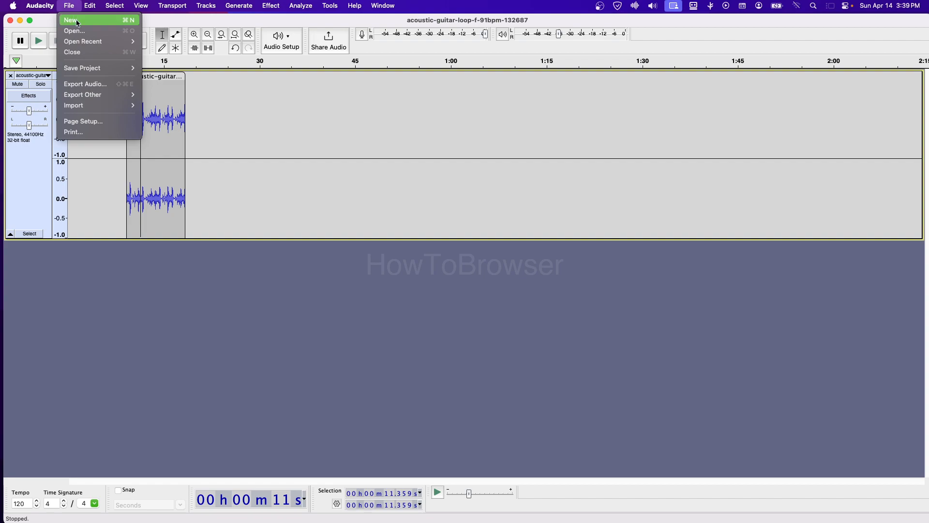
left_click(70, 19)
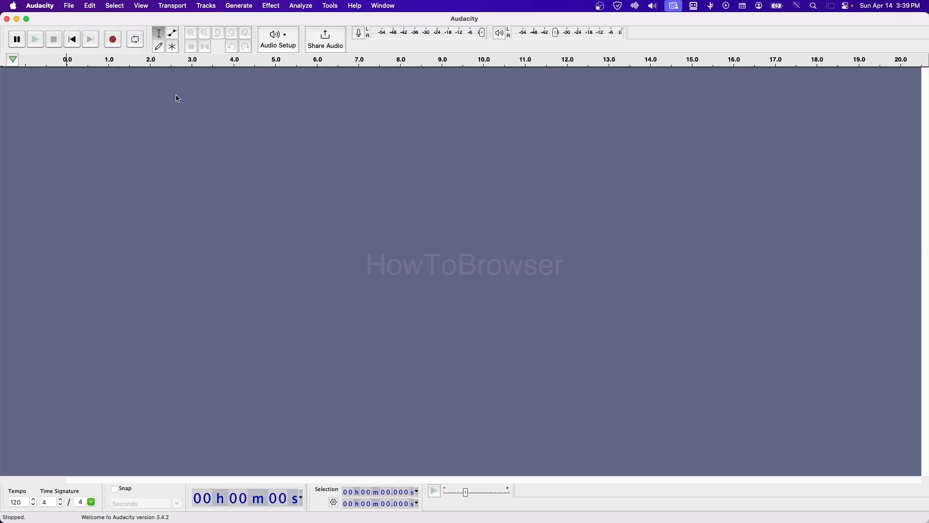
left_click(115, 42)
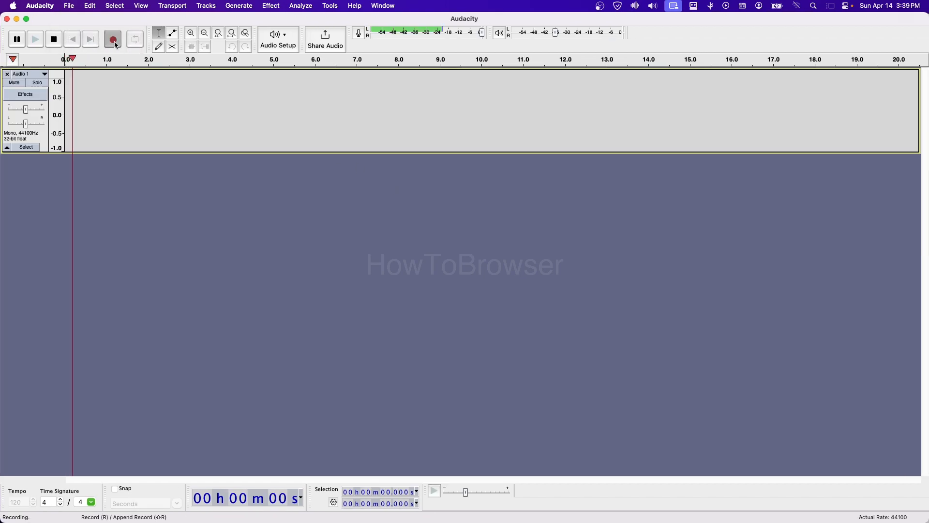
left_click(53, 39)
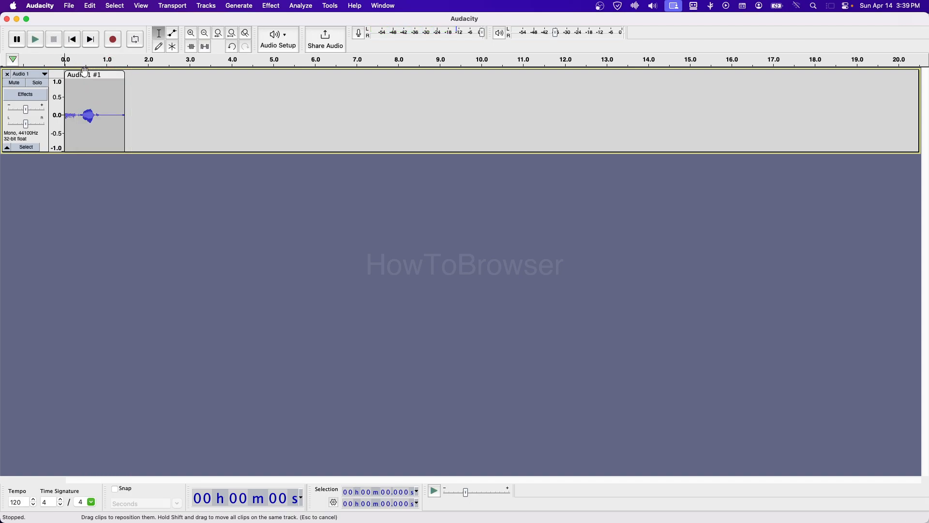
- Move the recorded clip along the track so it starts at about 1.6 seconds, and copy it
left_click_drag(85, 71, 178, 85)
left_click_drag(230, 73, 154, 73)
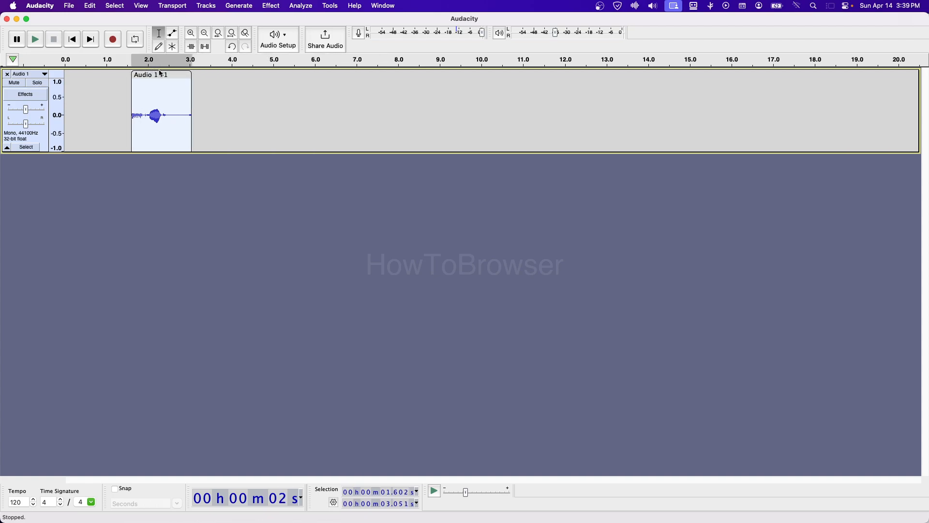
right_click(178, 74)
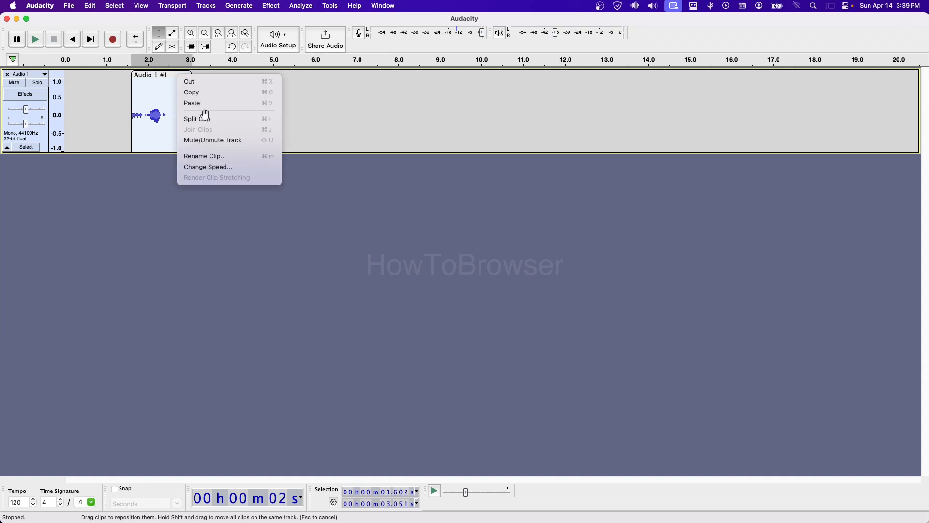
left_click(216, 93)
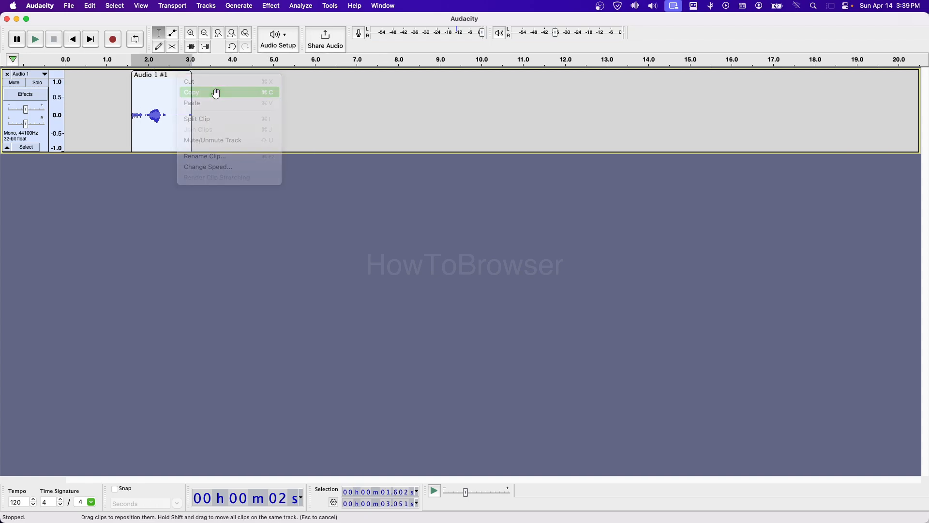
- Paste five copies of the clip along the same track, starting at about 3.6, 6.4, 8.6, 11.3 and 13.7 seconds
left_click(214, 92)
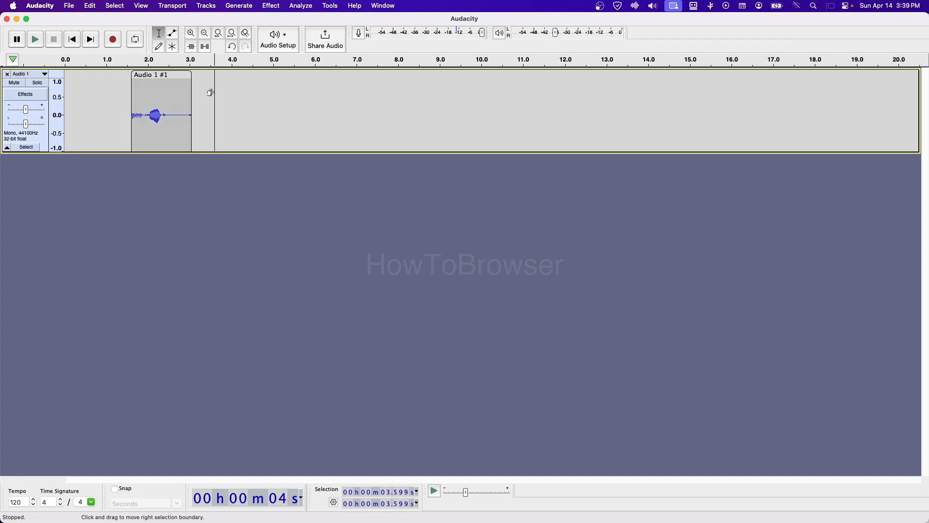
key("cmd+v")
left_click(329, 94)
key("cmd+v")
left_click(424, 94)
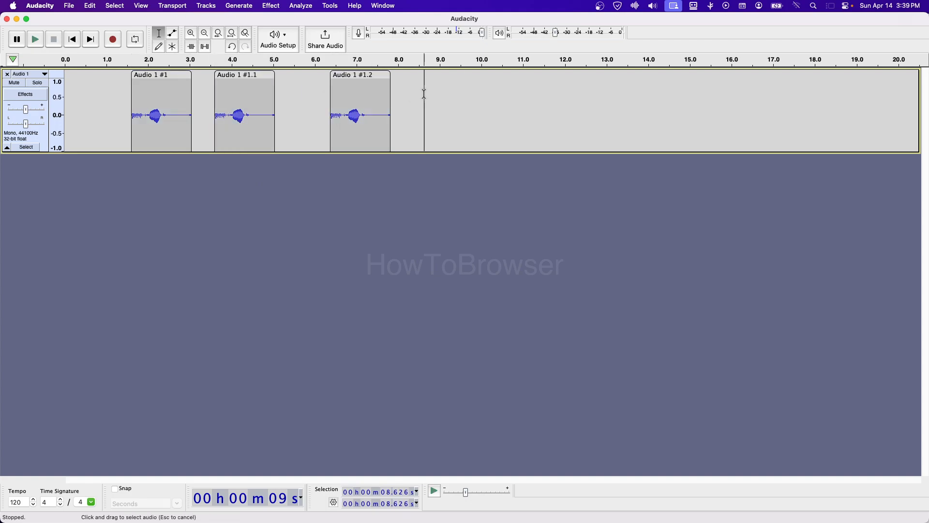
key("cmd+v")
left_click(535, 94)
key("cmd+v")
left_click(635, 94)
key("cmd+v")
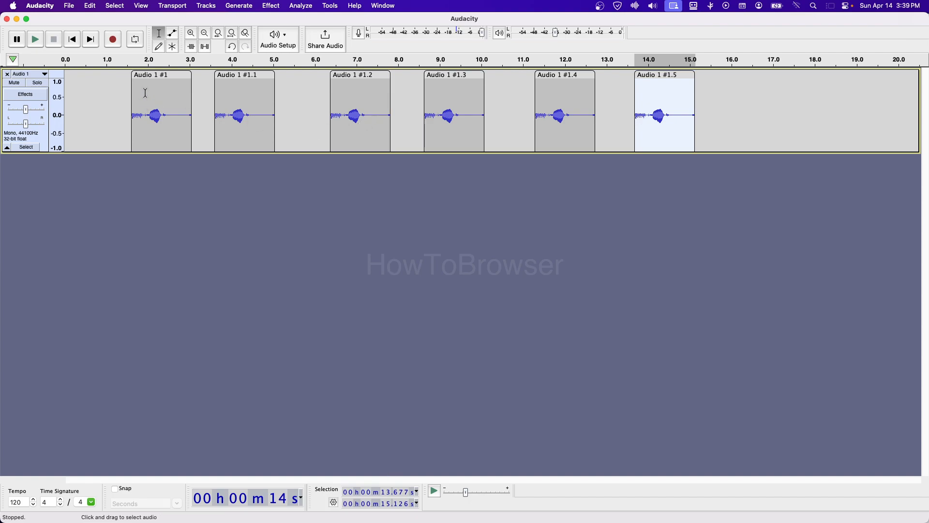
- Move the first clip so it starts at about 0.9 seconds and the second clip so it starts at about 2.8 seconds
left_click_drag(145, 76, 116, 76)
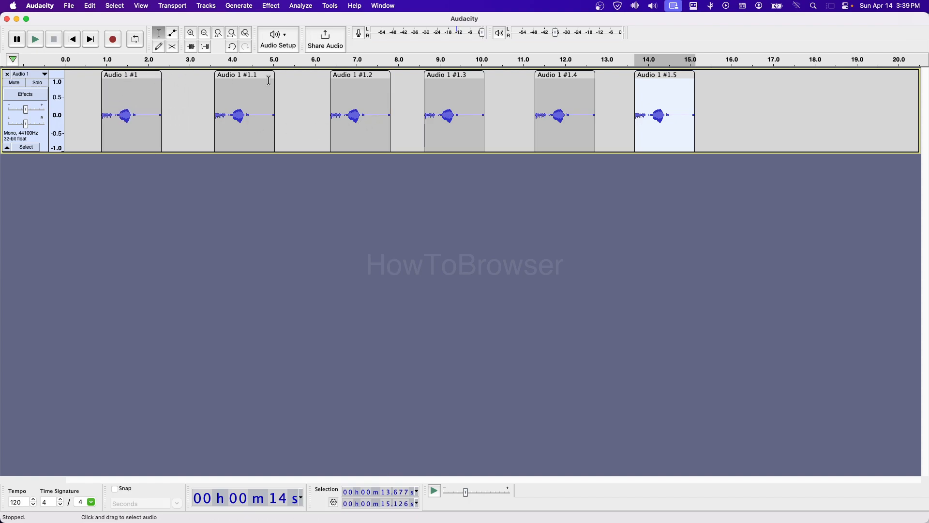
left_click_drag(242, 82, 202, 76)
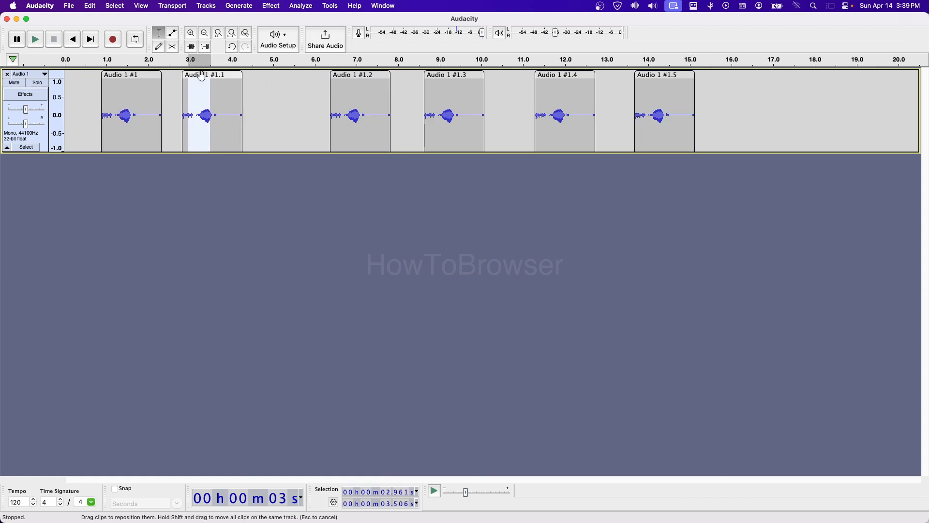
- Look through the track commands for adding, mixing, panning and aligning tracks
left_click(206, 5)
mouse_move(290, 20)
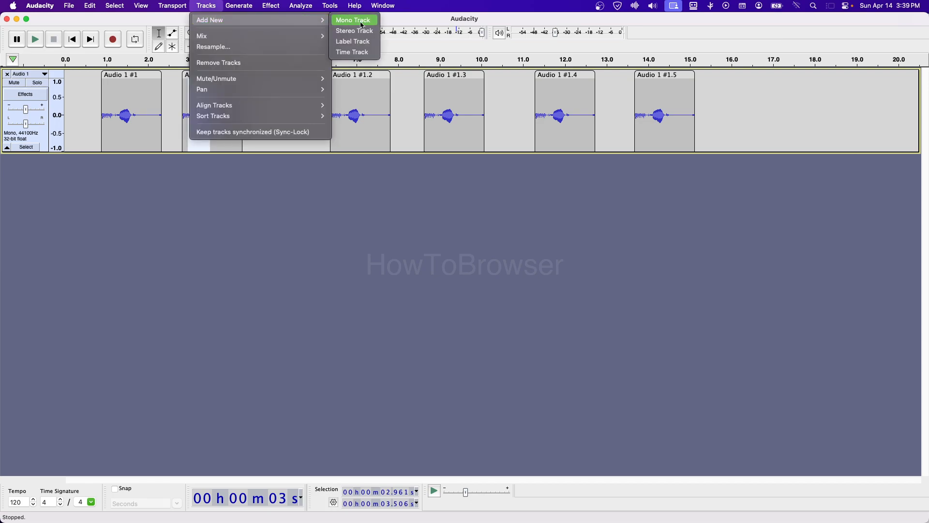
mouse_move(290, 38)
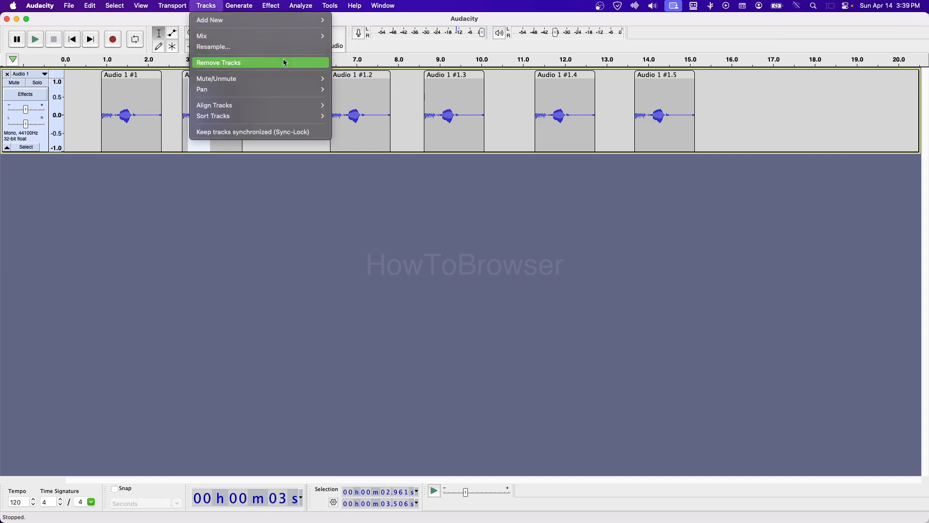
mouse_move(282, 93)
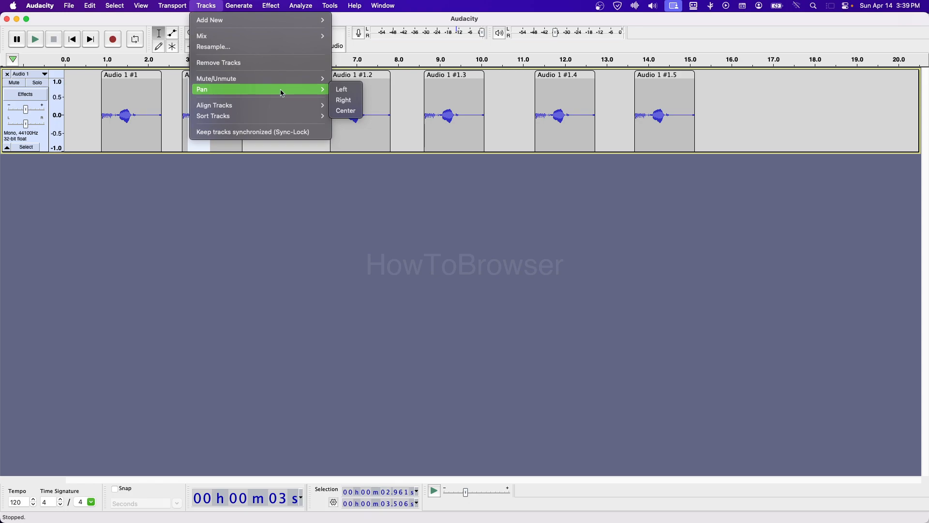
mouse_move(277, 109)
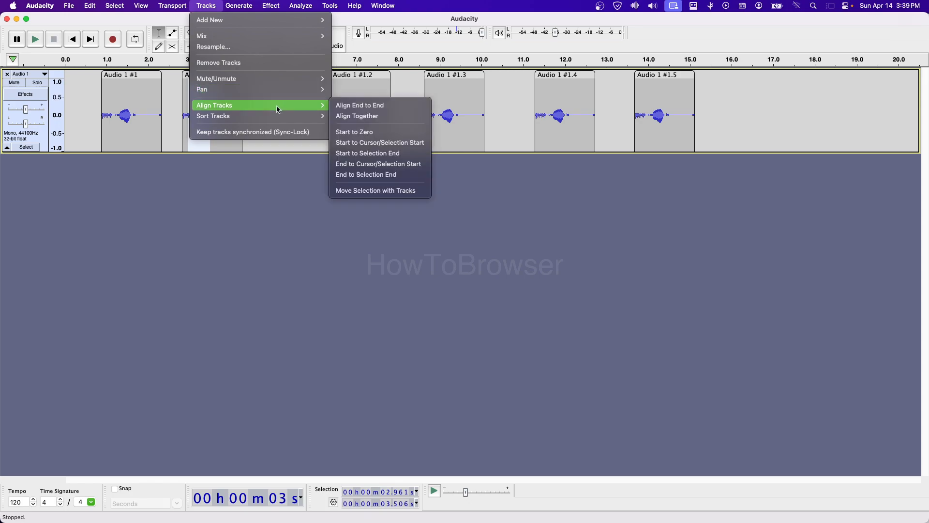
left_click(373, 110)
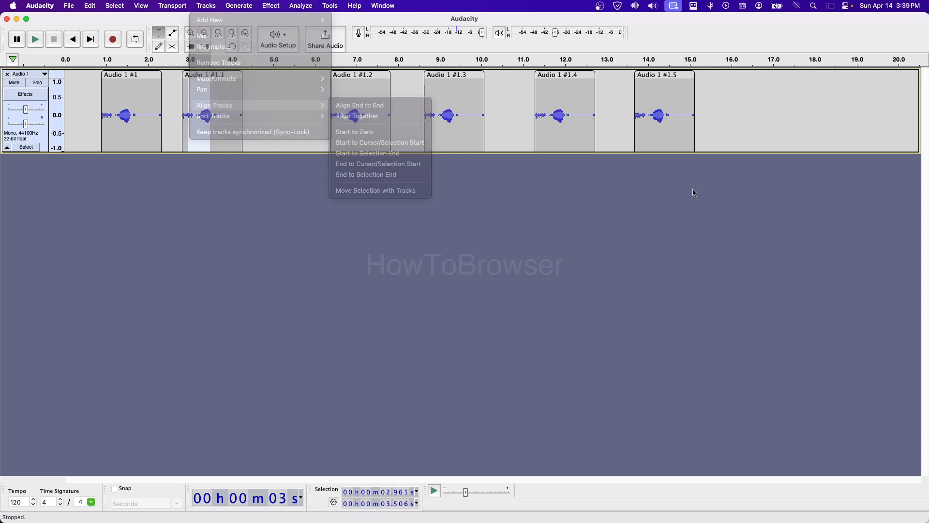
left_click(69, 76)
left_click(74, 76)
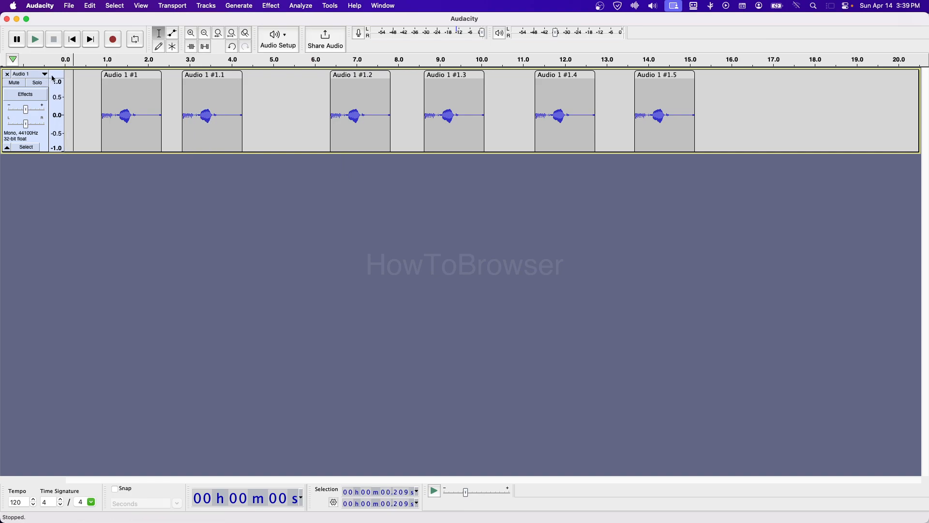
left_click(32, 75)
left_click(60, 70)
- Apply the recording preferences with Record on a new track enabled
left_click(45, 7)
left_click(49, 30)
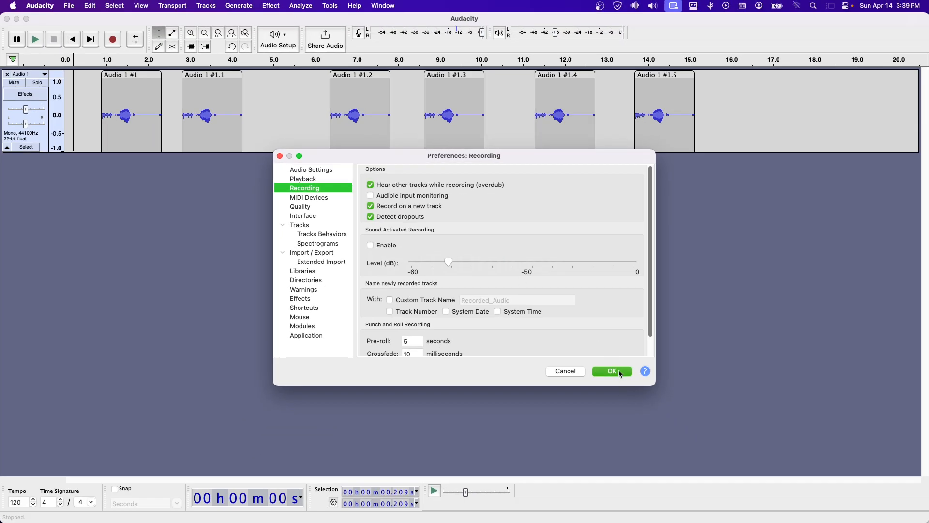
left_click(618, 372)
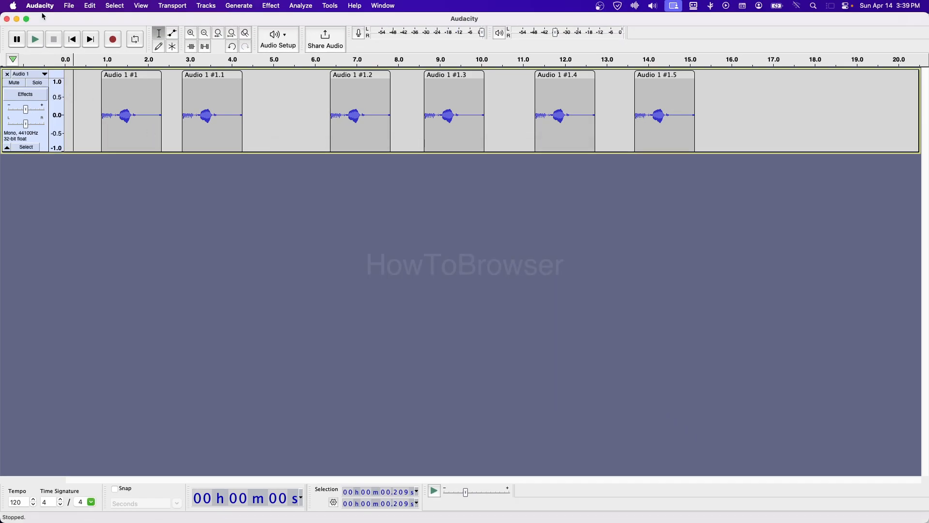
- Disable Record on a new track in the recording preferences
left_click(47, 9)
left_click(48, 36)
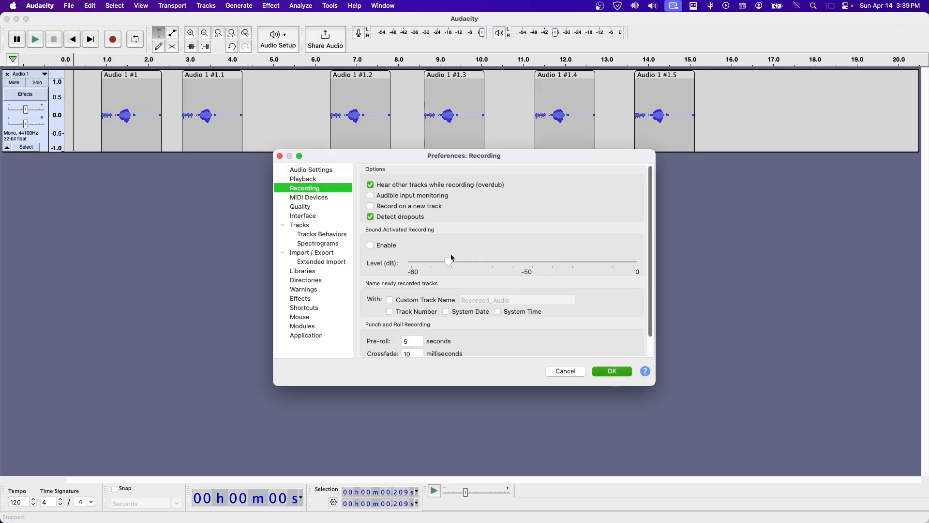
left_click(613, 371)
- Record two short clips, about 1.5 and 1.3 seconds long, at the end of the existing track
left_click(113, 39)
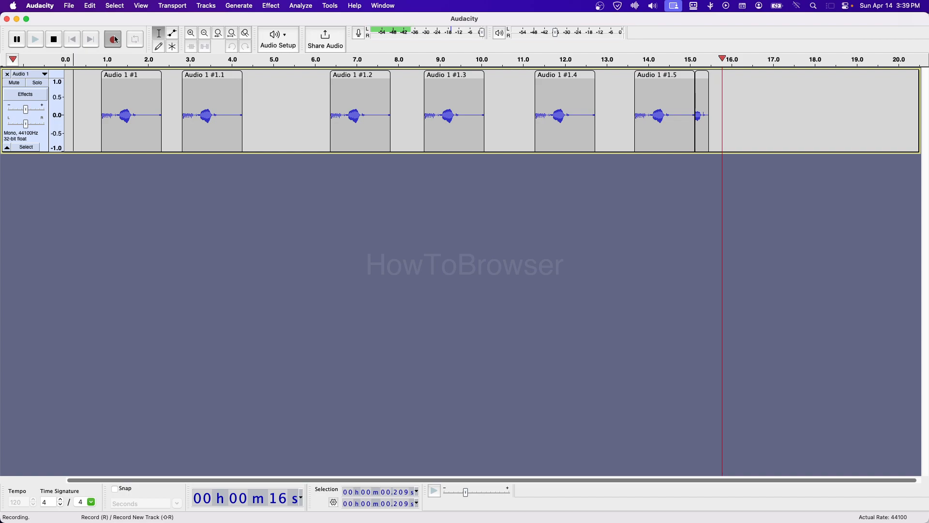
left_click(62, 41)
left_click(114, 40)
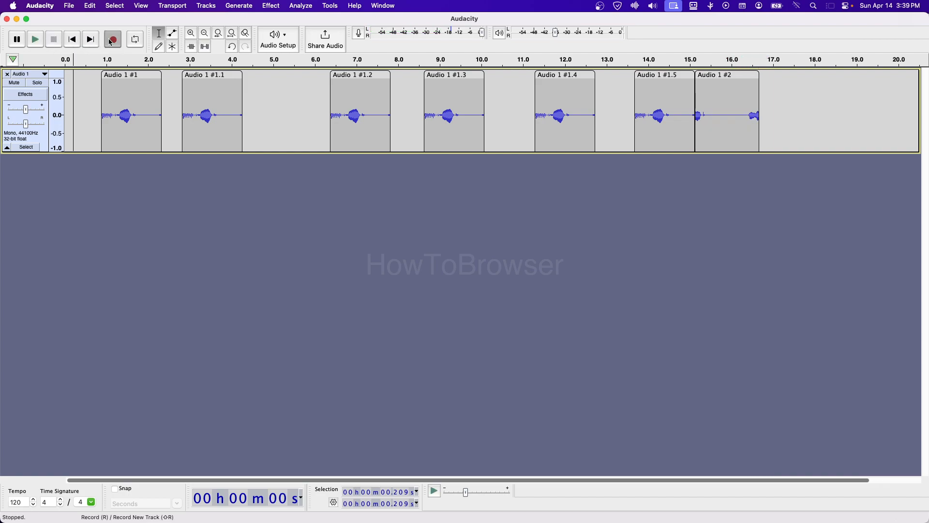
left_click(60, 43)
- Enable Record on a new track in the recording preferences and record a clip about 3 seconds long on a second track
left_click(45, 8)
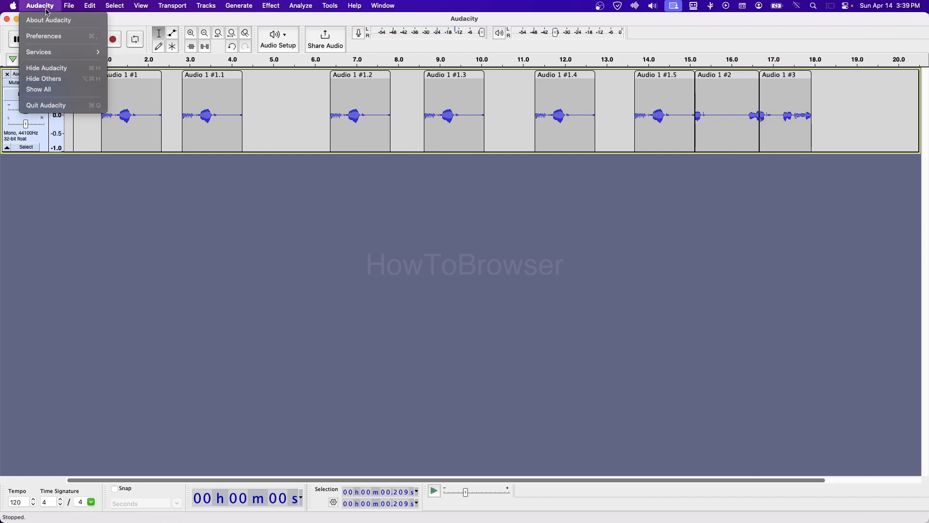
left_click(57, 37)
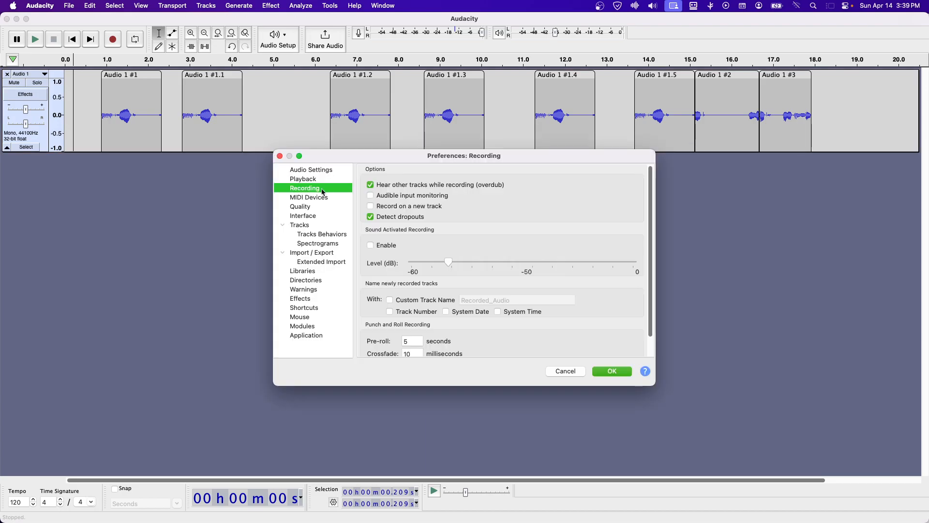
left_click(373, 208)
left_click(625, 372)
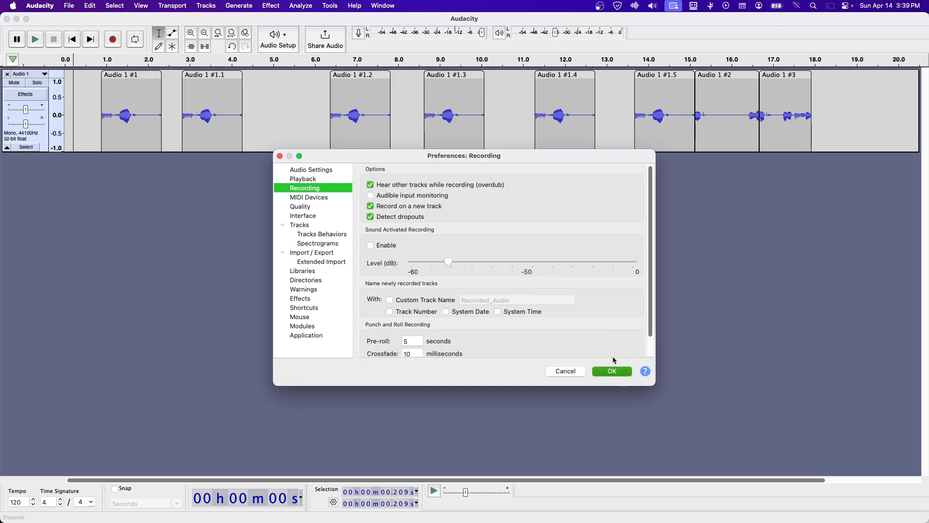
left_click(112, 39)
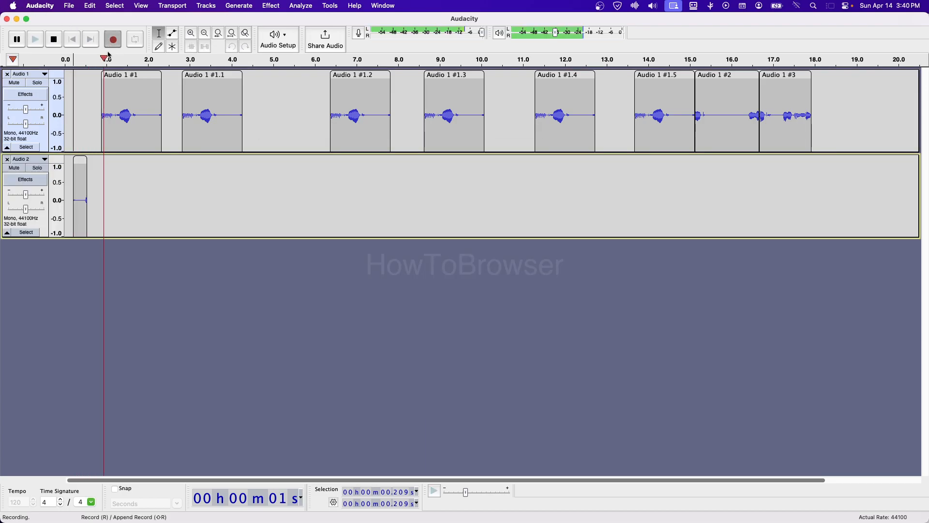
left_click(54, 40)
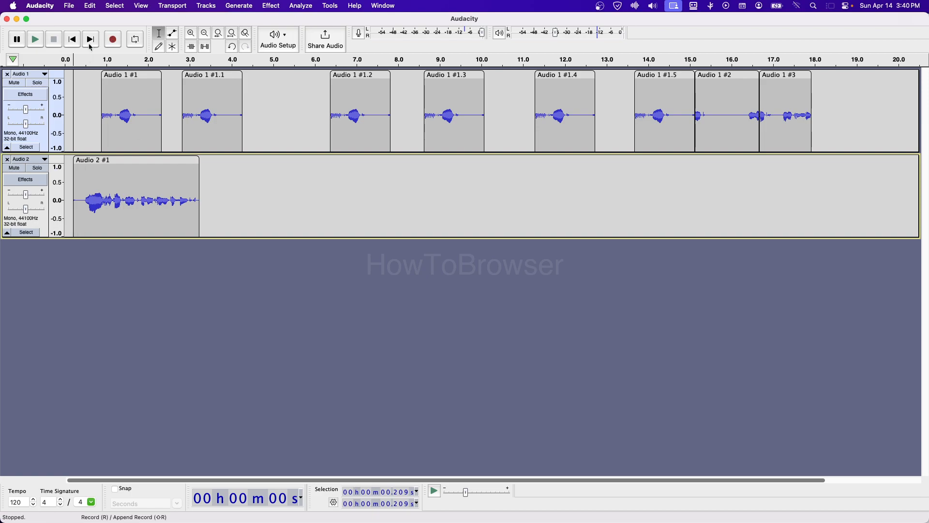
- Move the first track's second clip onto the second track at about 5.5 seconds, and place the long clip directly before it at about 2.5 seconds
left_click_drag(199, 76, 281, 175)
left_click(175, 160)
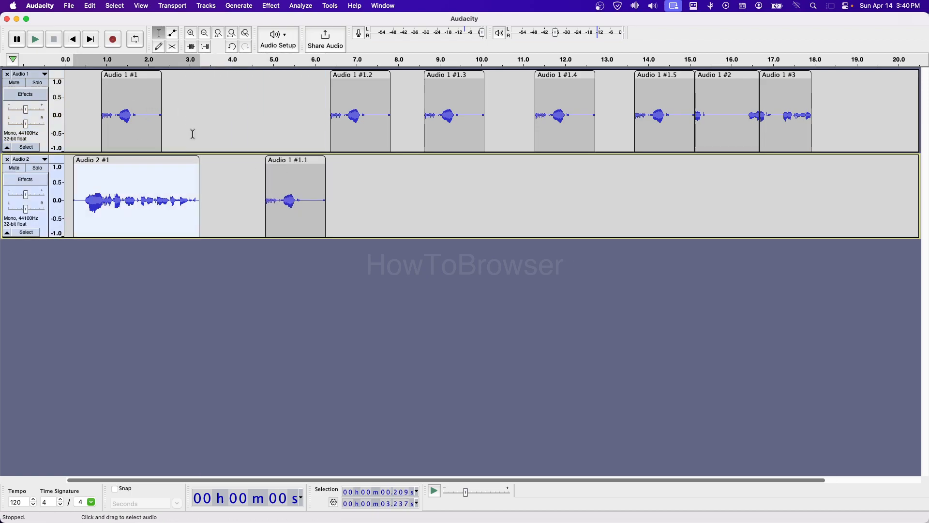
left_click_drag(171, 162, 392, 163)
left_click_drag(222, 157, 310, 155)
left_click_drag(471, 168, 205, 160)
- Select both tracks from 0 to about 14.15 seconds, align them end to end, and clear the selection
left_click_drag(654, 233, 62, 97)
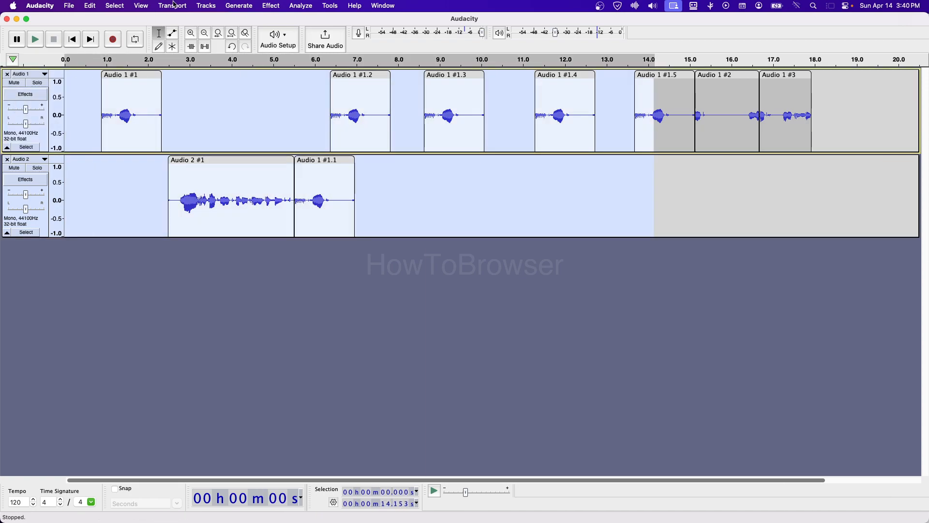
left_click(207, 7)
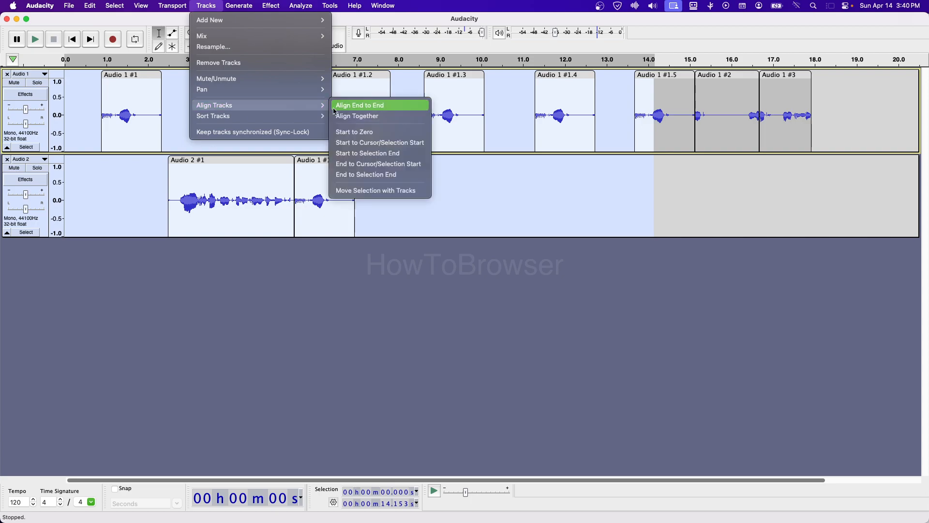
left_click(353, 106)
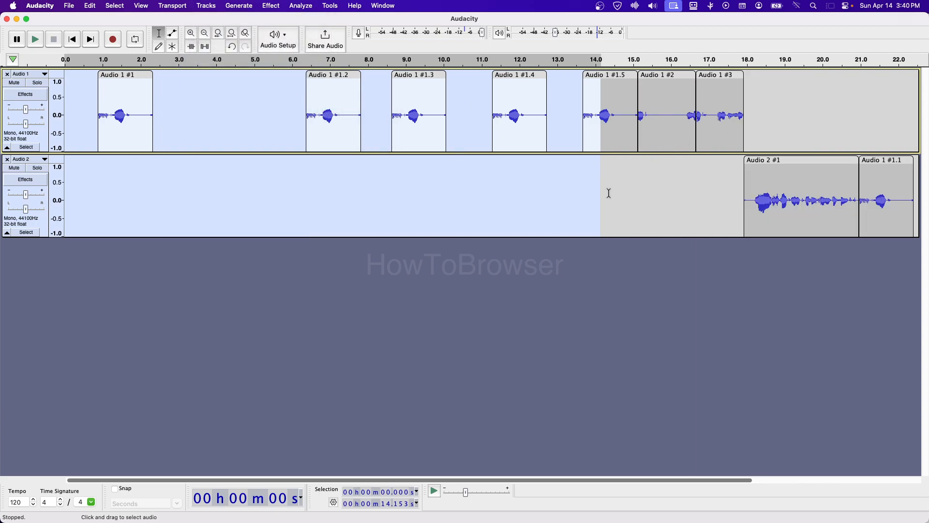
left_click(609, 192)
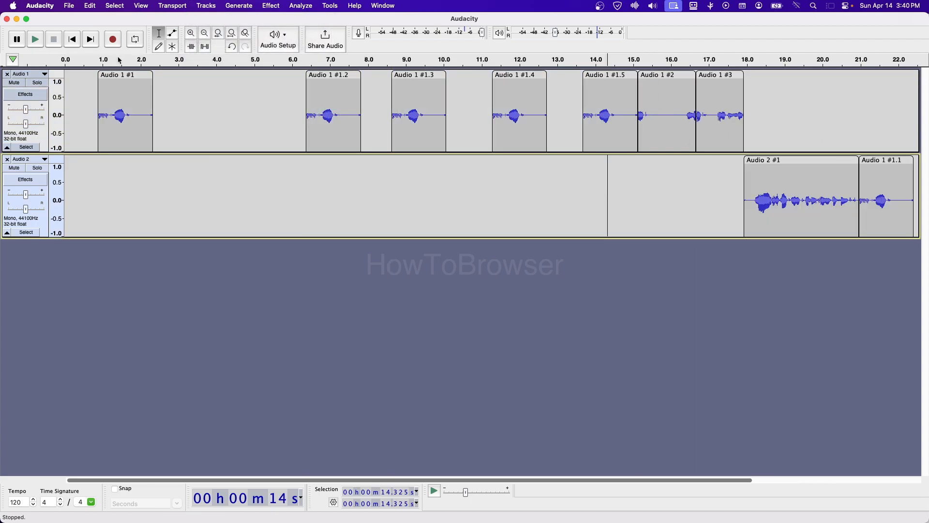
- Select all audio on both tracks and mix and render it into a single track
key("super+a")
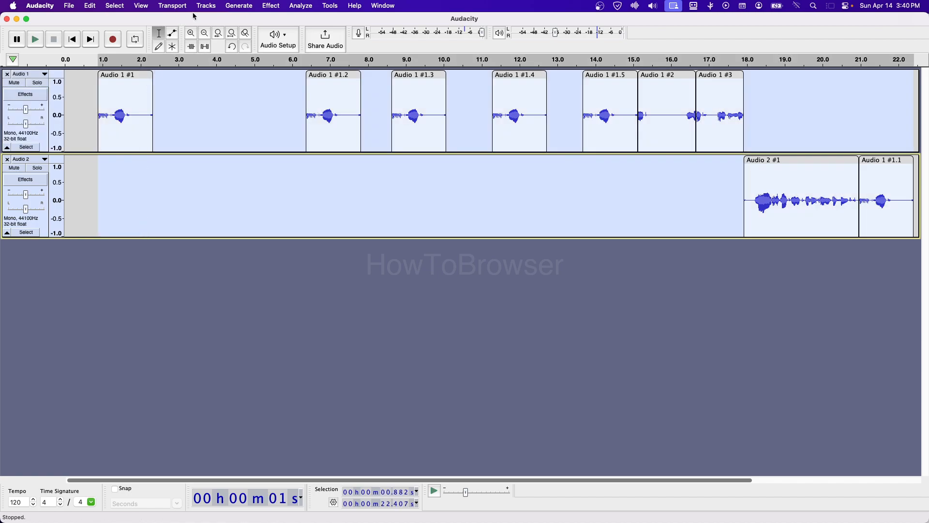
left_click(206, 5)
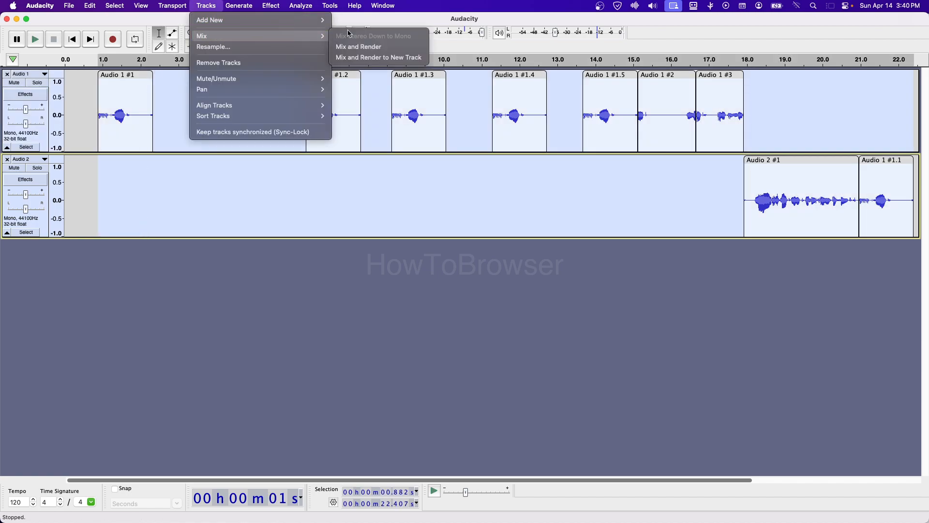
left_click(356, 52)
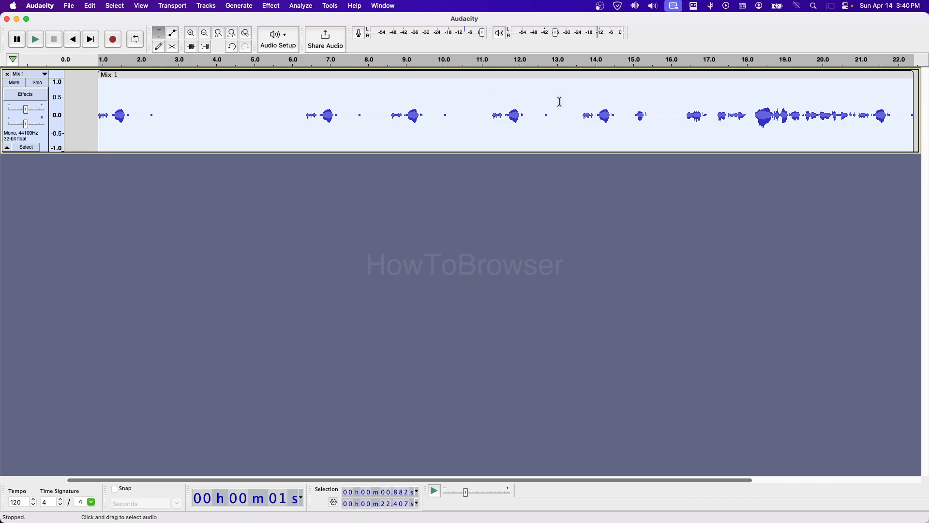